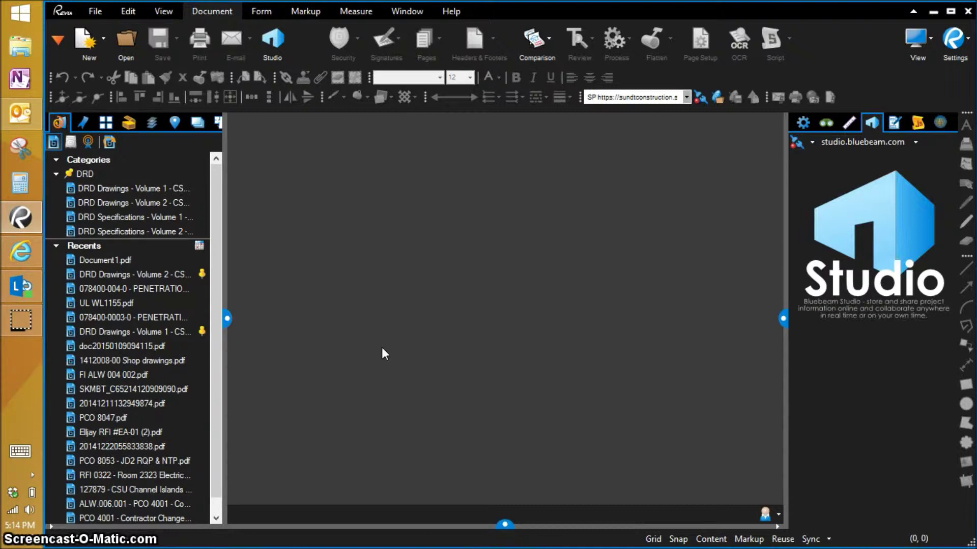
Request a password reset from the Studio sign-in dialog using Lost Password
click(783, 319)
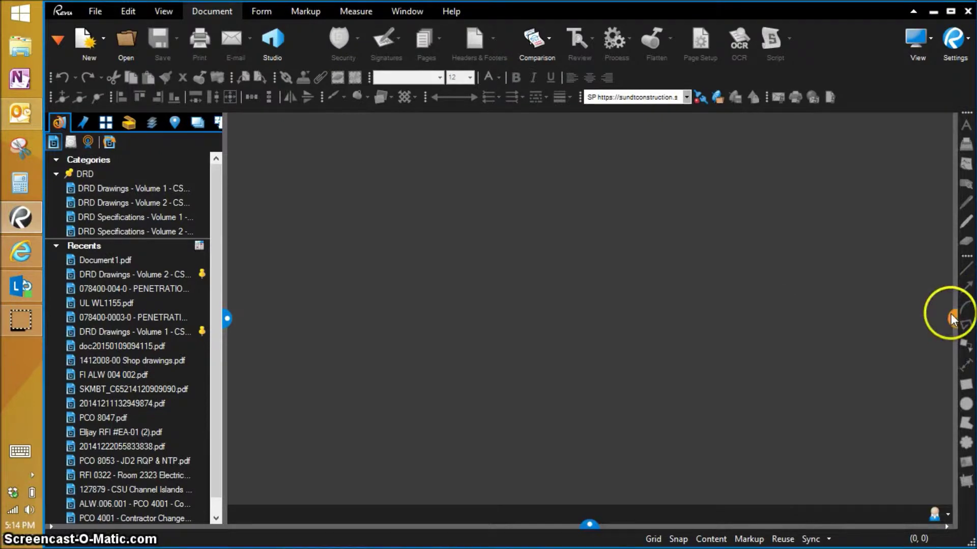
click(951, 319)
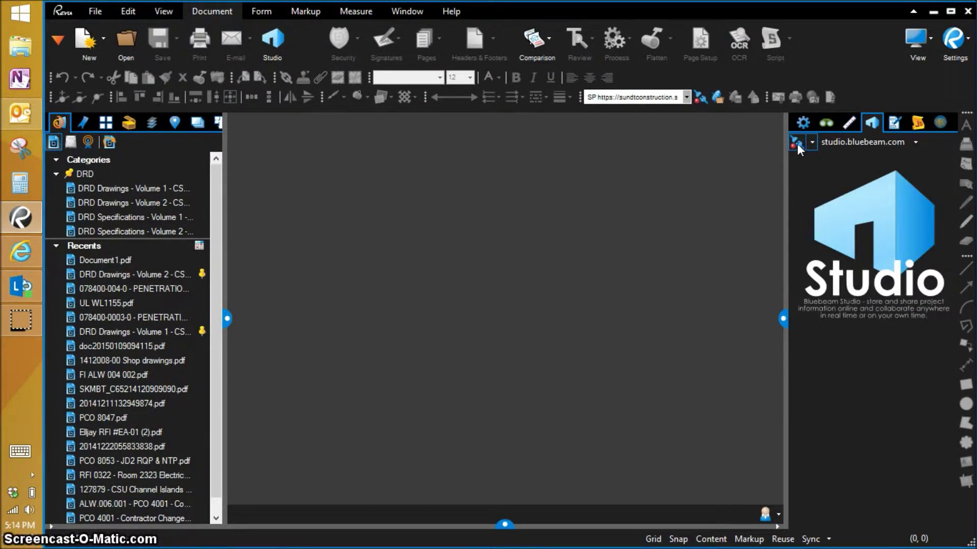
click(797, 144)
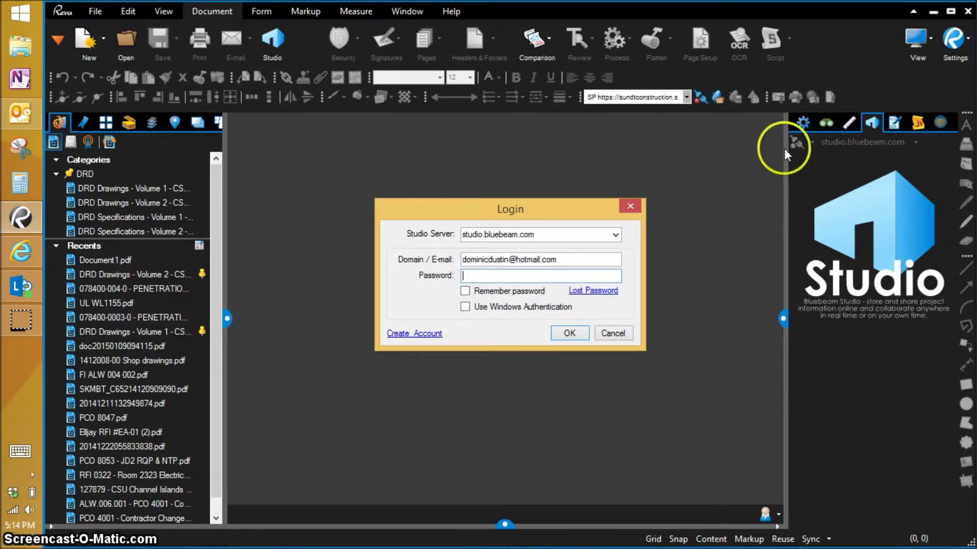
click(502, 274)
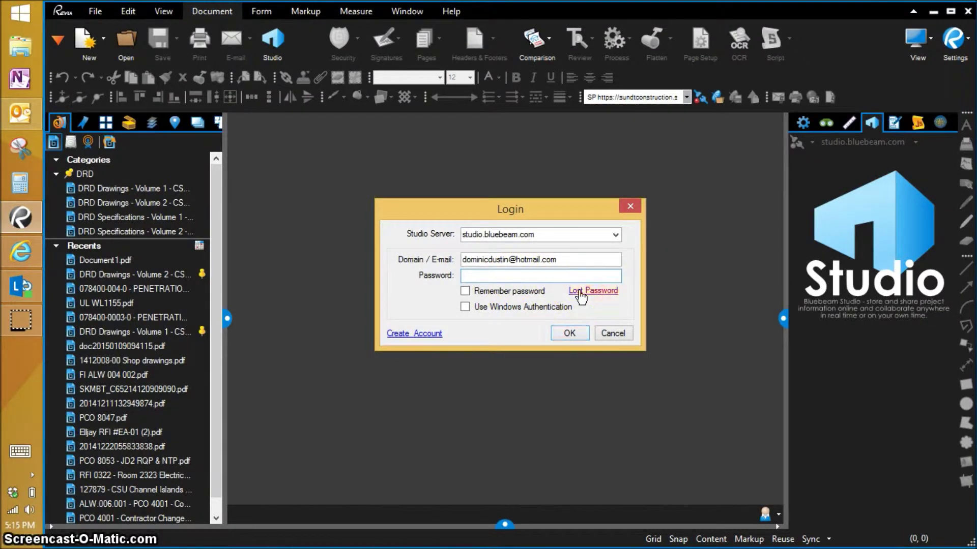
click(580, 294)
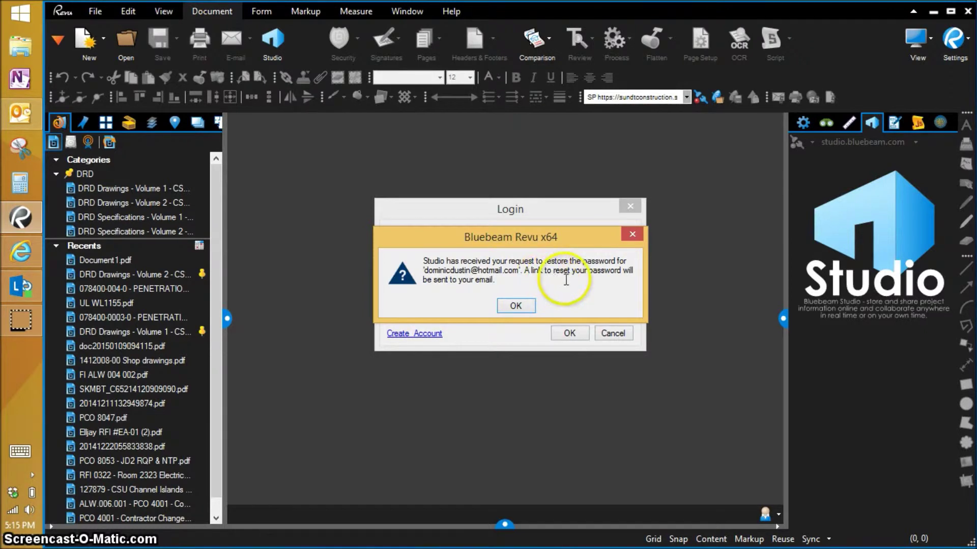
Dismiss the reset confirmation and open the reset link in the Bluebeam Studio email
click(514, 305)
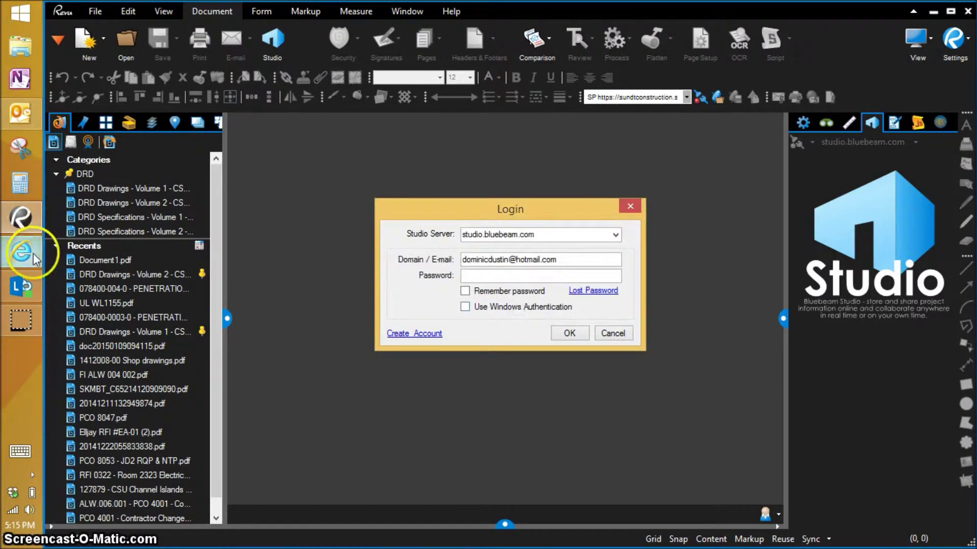
click(33, 253)
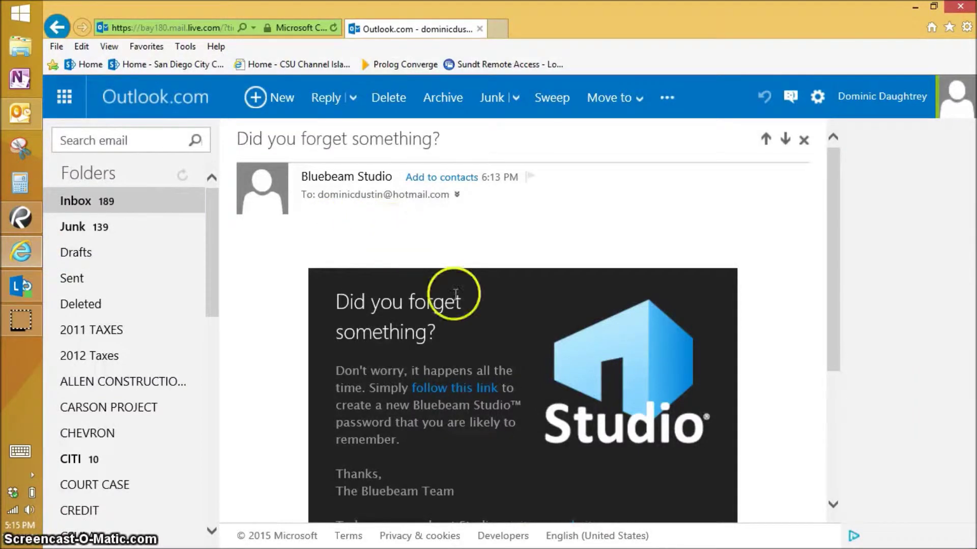
scroll(621, 386, down, 2)
scroll(623, 379, down, 1)
scroll(625, 379, up, 3)
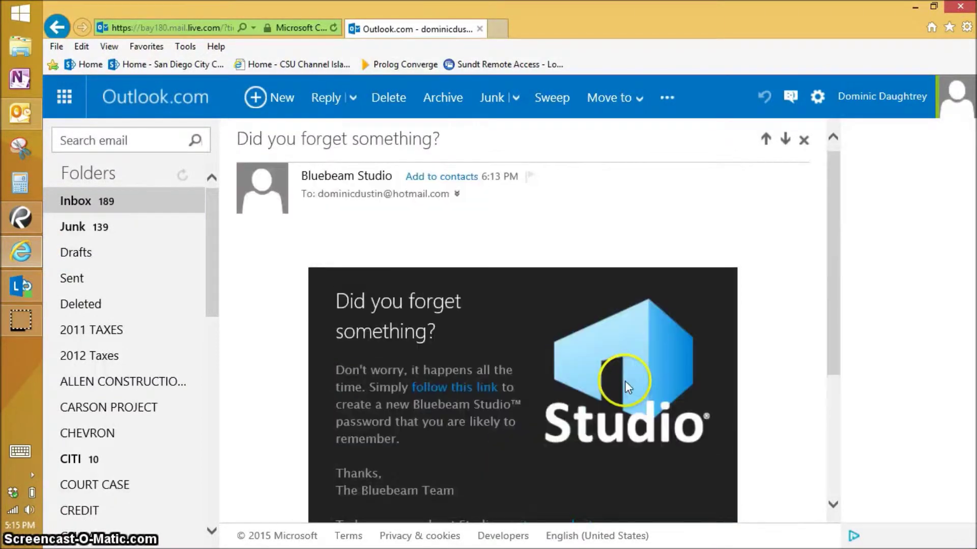
click(457, 394)
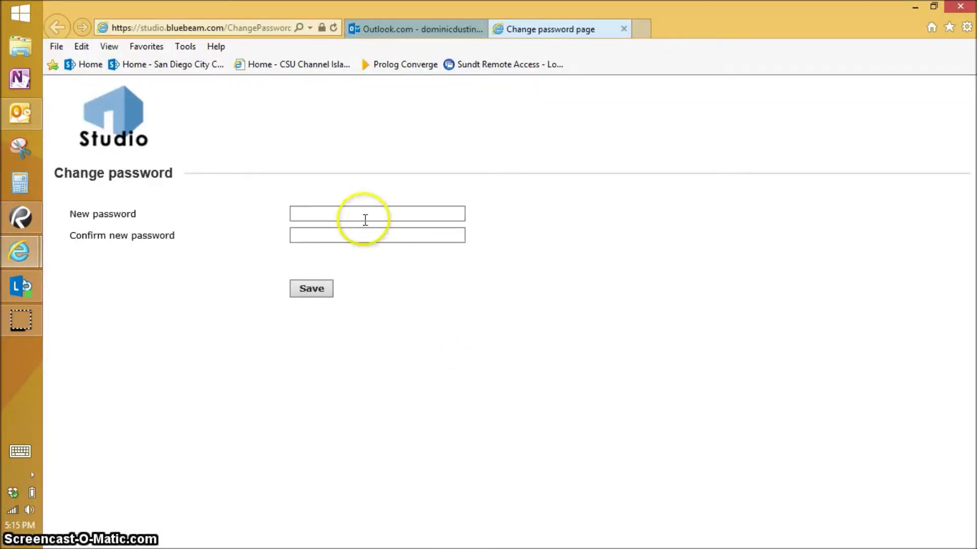
Enter and confirm a new Studio password, save it, then minimize the browser
click(366, 220)
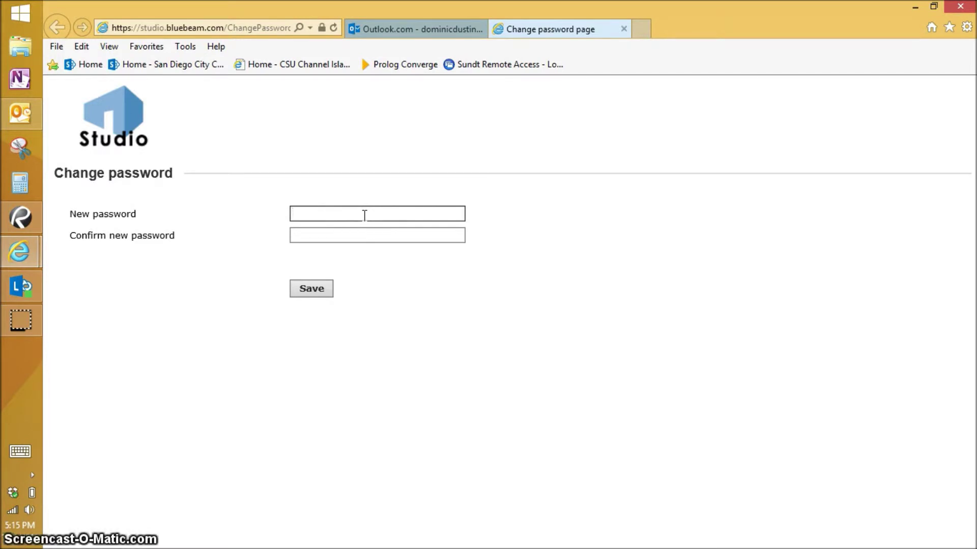
text(•••)
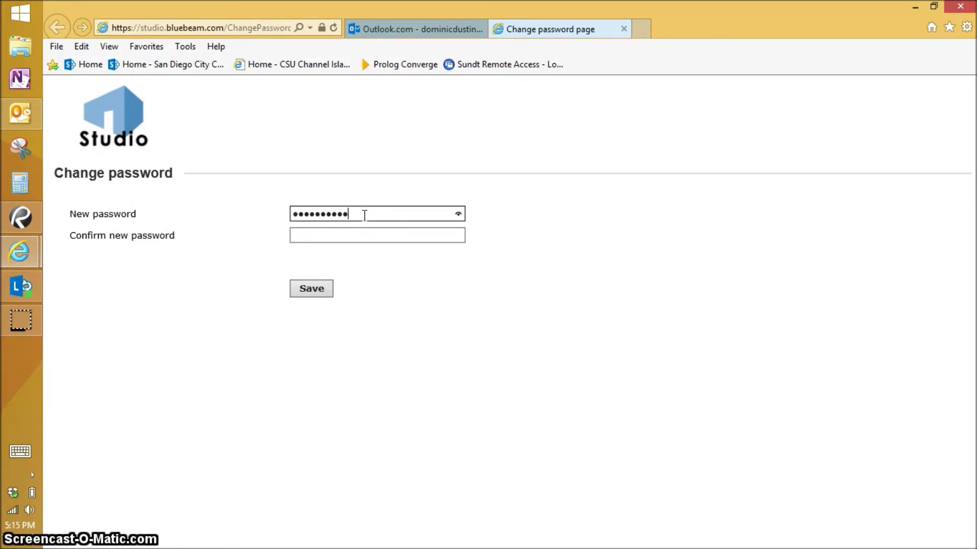
key(Tab)
text(•••••••)
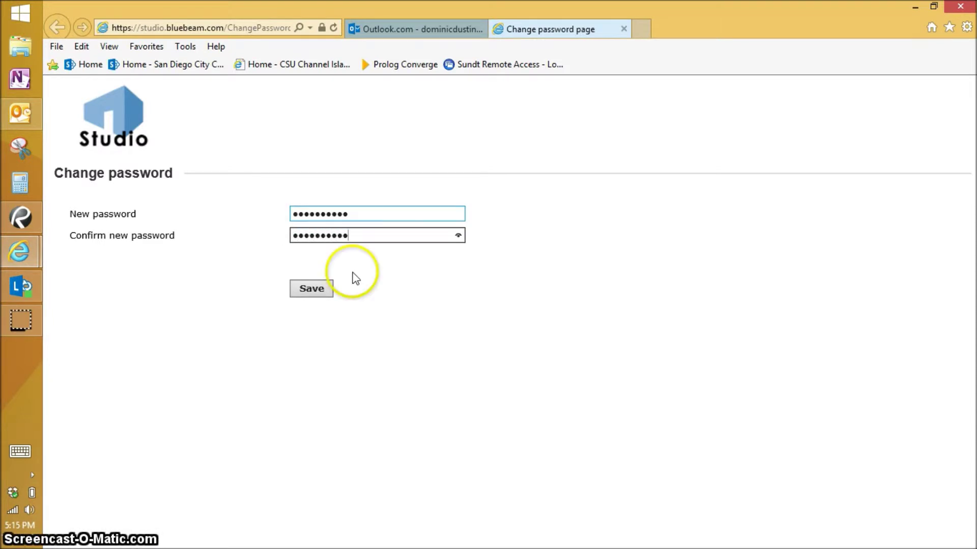
click(318, 288)
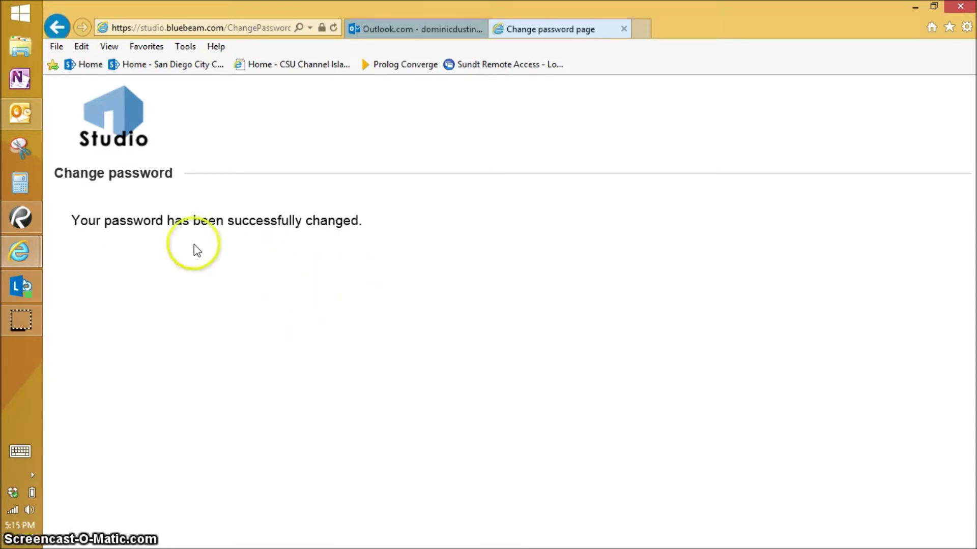
click(915, 6)
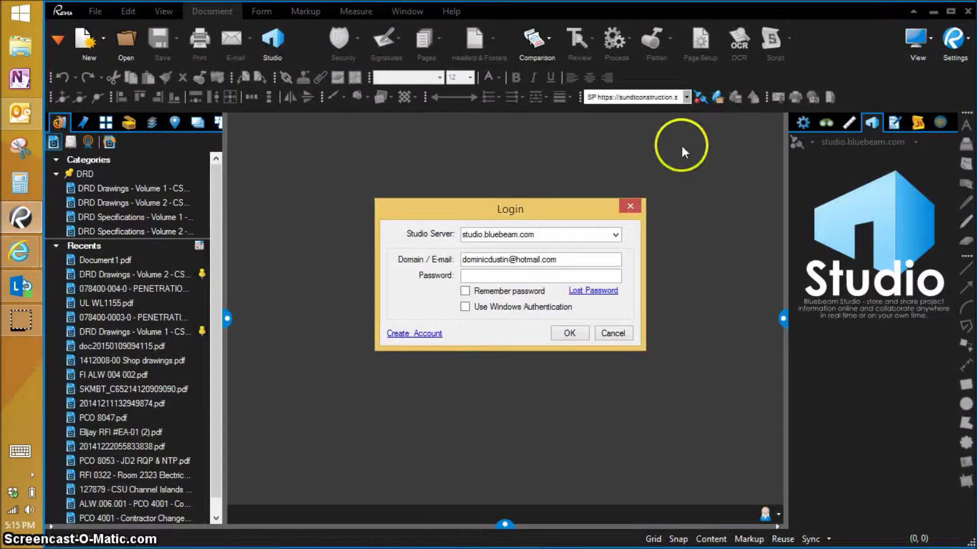
Log in to Studio with the new password, with Remember password checked
click(466, 291)
click(511, 275)
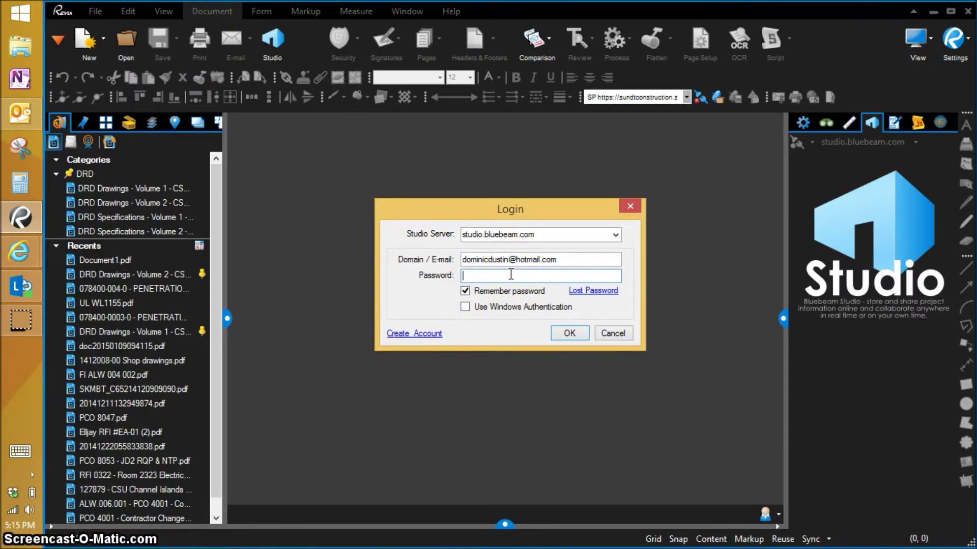
text(***)
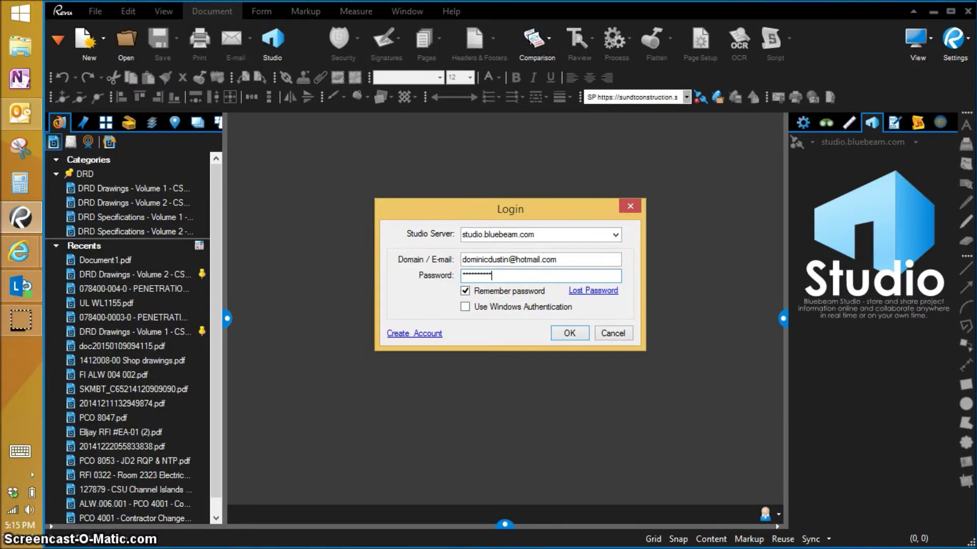
click(578, 336)
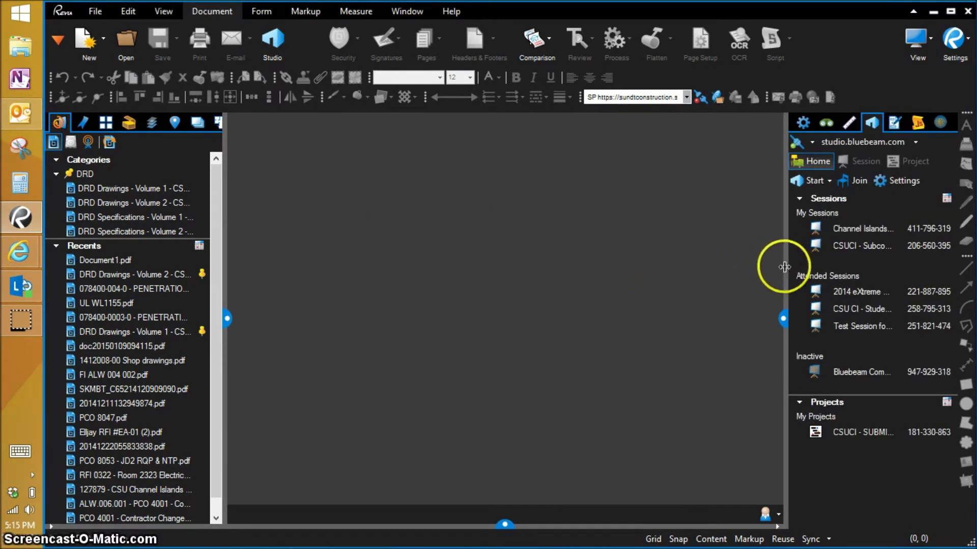
Widen the Studio panel and choose Start > New Session
drag(786, 273, 687, 272)
click(793, 246)
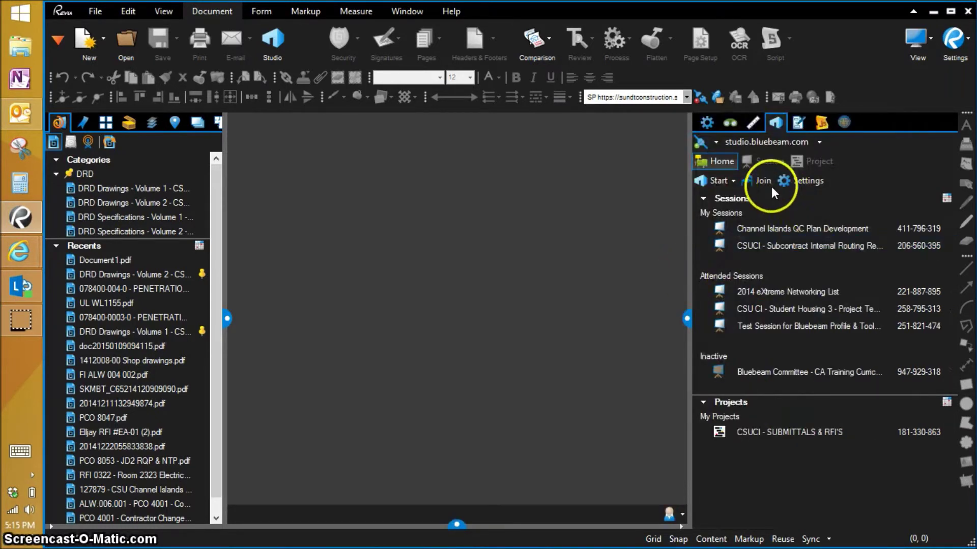
click(721, 182)
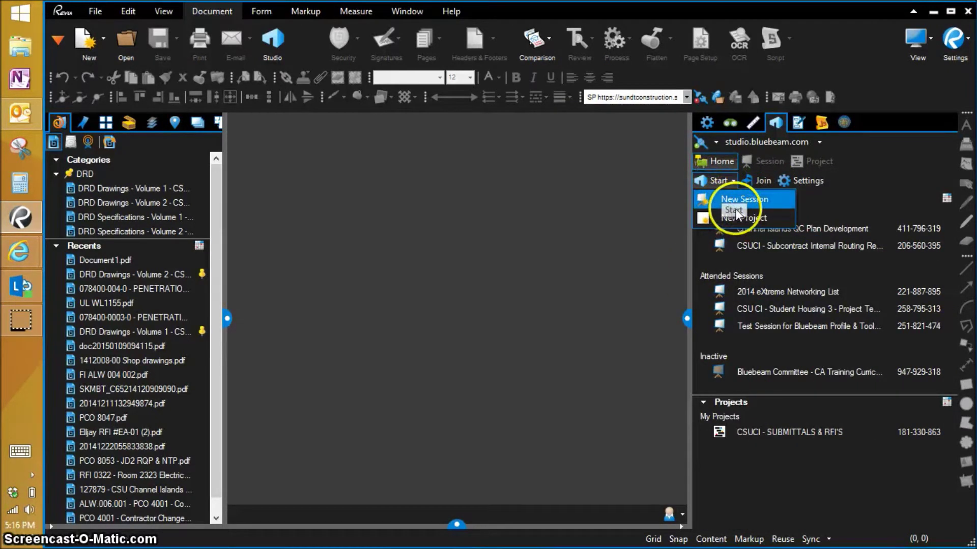
click(733, 201)
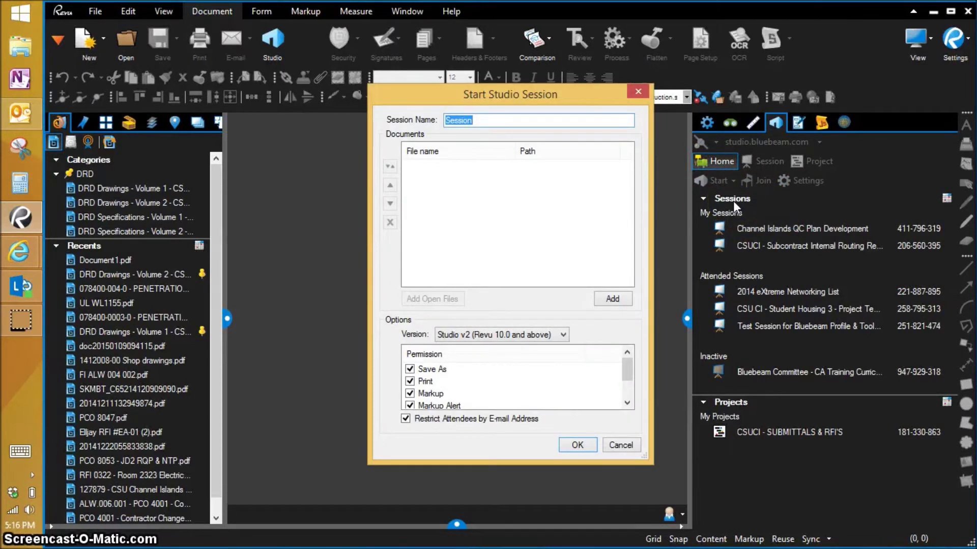